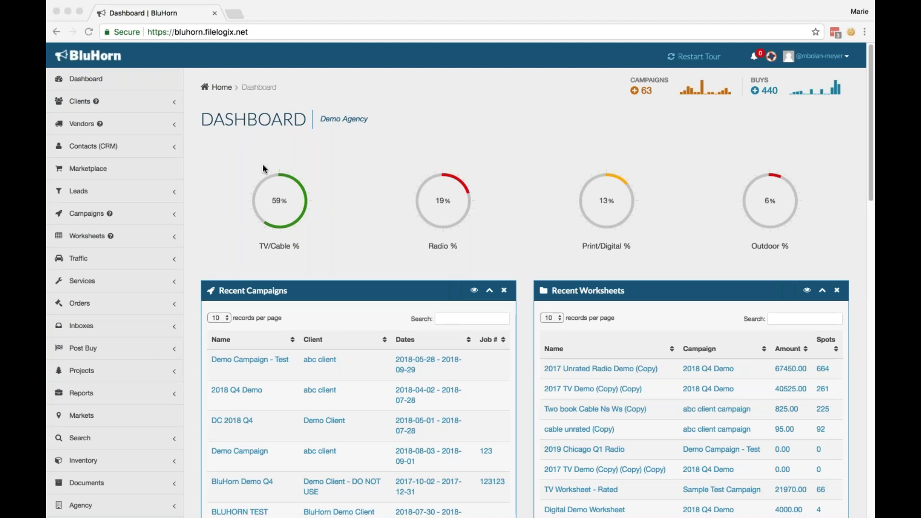
scroll(201, 168, "down", 5)
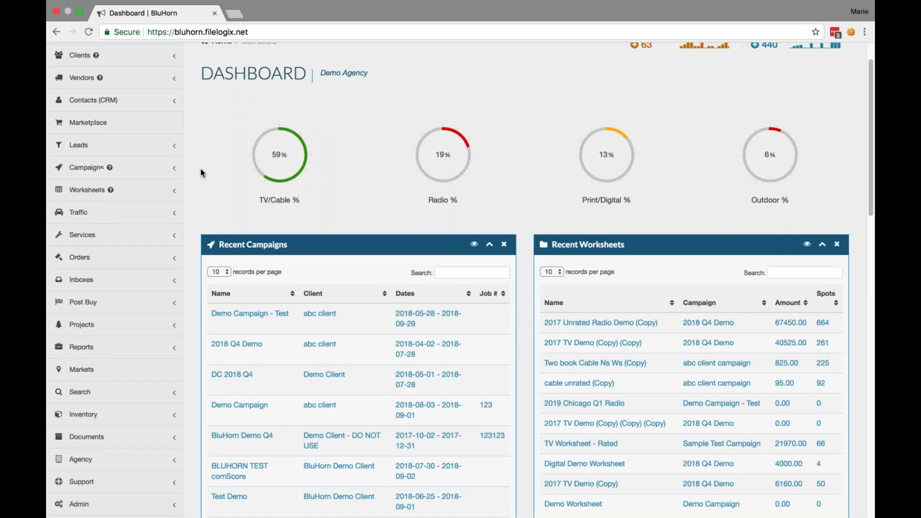
Expand Agency in the sidebar and open the CS Config demographics page
left_click(175, 324)
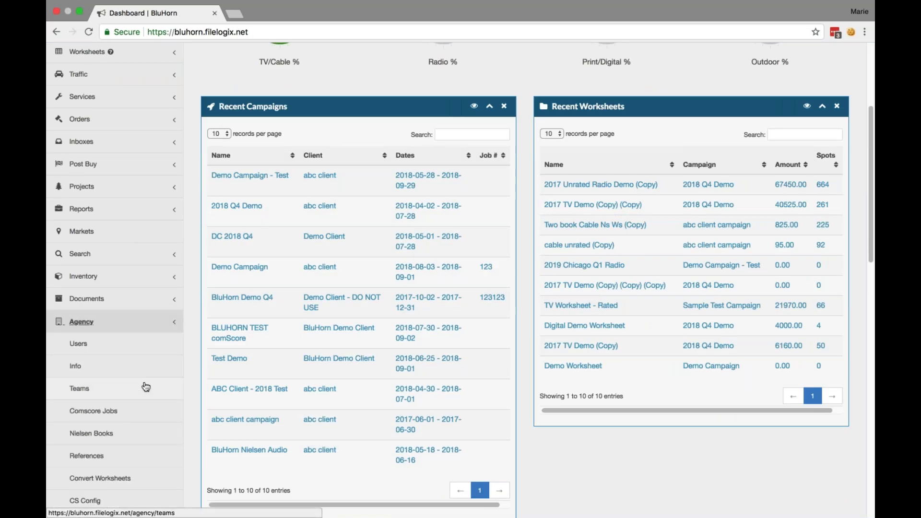
scroll(148, 375, "down", 3)
scroll(147, 387, "down", 2)
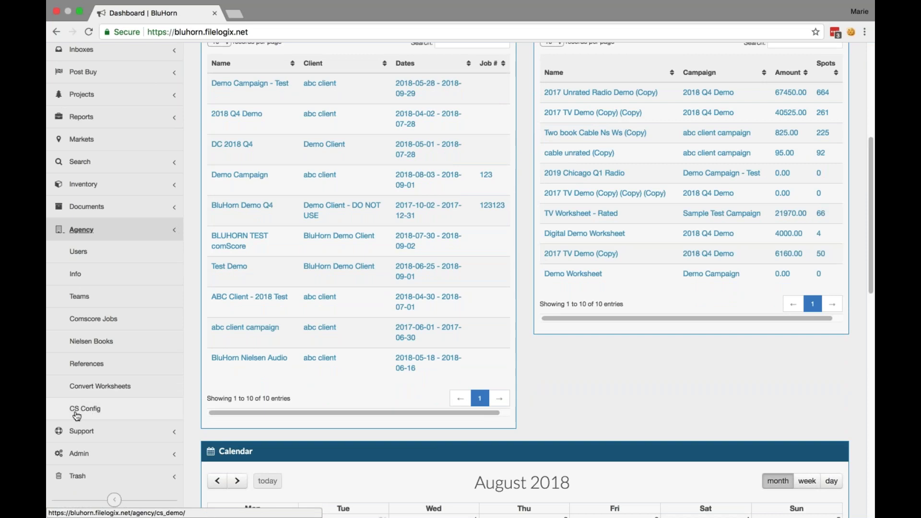
left_click(98, 413)
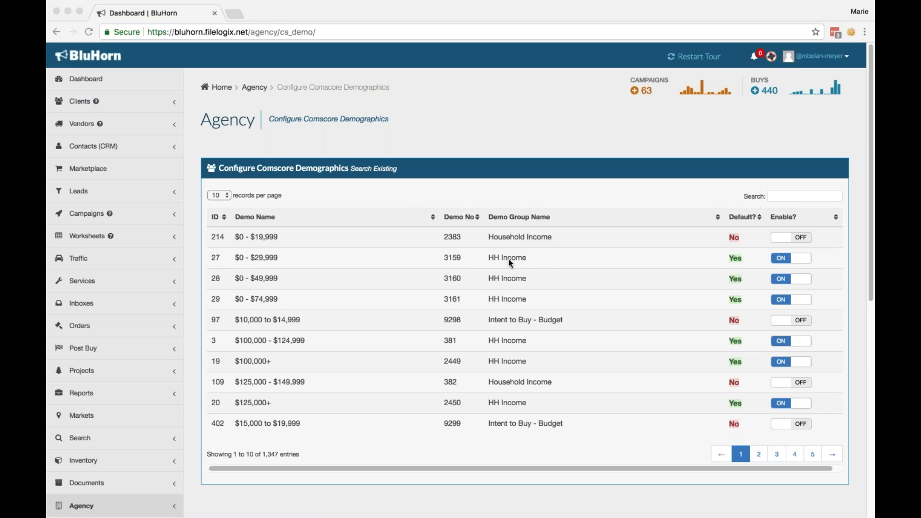
Check the 1,347-entry total in the demographics table, then focus the Search box
mouse_move(290, 454)
left_mouse_down()
mouse_move(233, 455)
mouse_move(317, 457)
left_mouse_up()
left_click(430, 147)
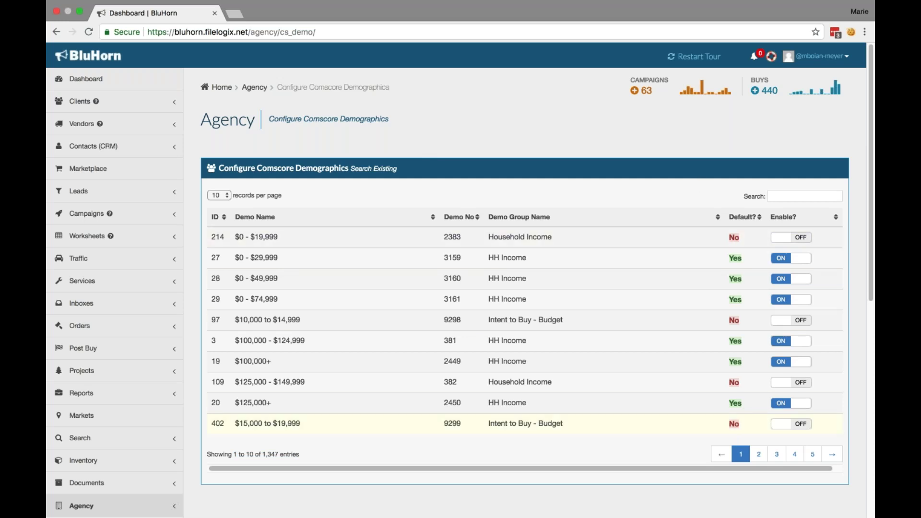
left_click(781, 195)
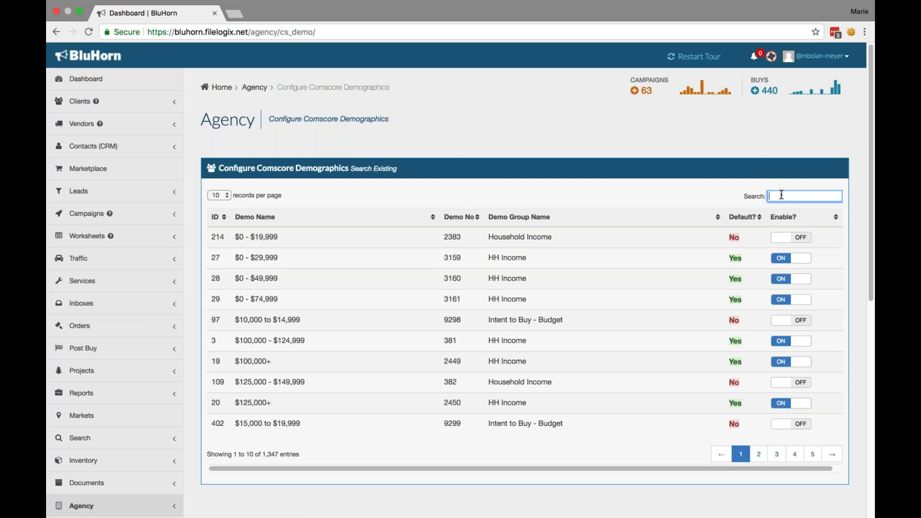
type("CA")
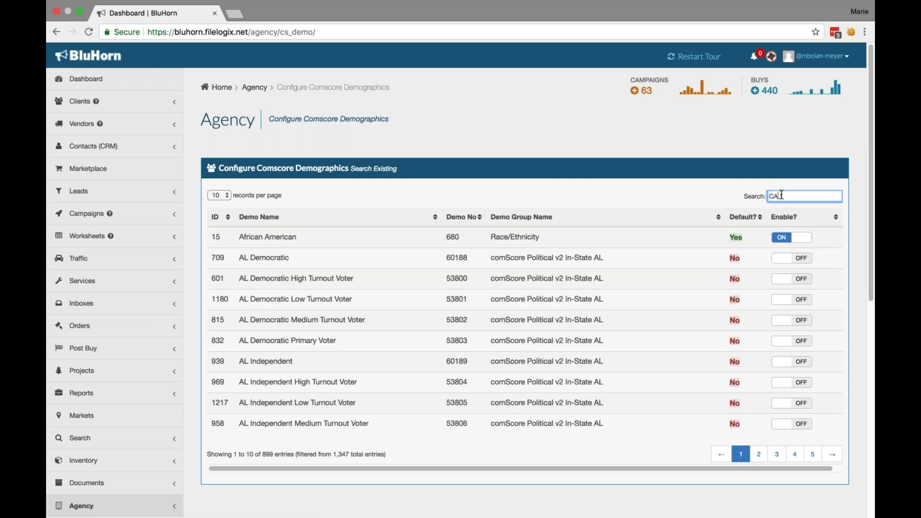
Search for 'ford' and enable the Ownership - Make Ford demographic (ID 162)
key("BackSpace")
key("BackSpace")
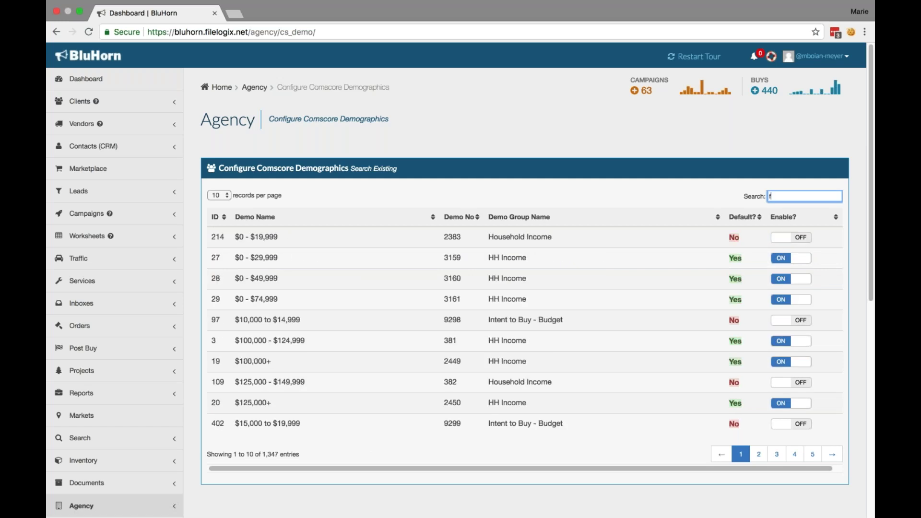
type("ord")
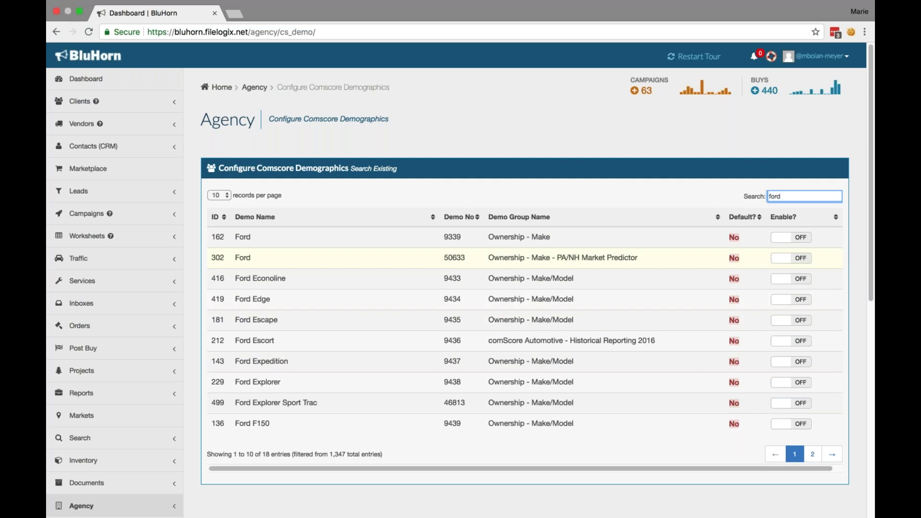
left_click(791, 237)
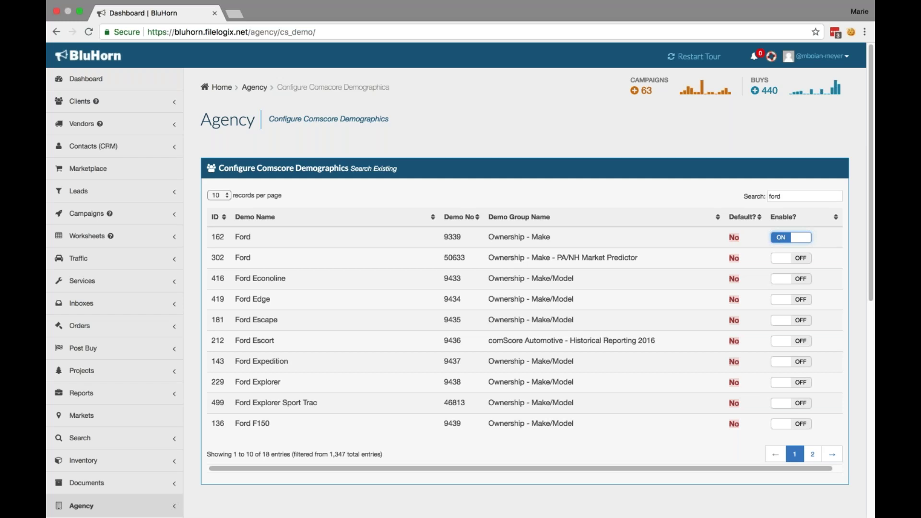
View page 2 of the 18 Ford results, then clear the 'ford' search filter
left_click(814, 456)
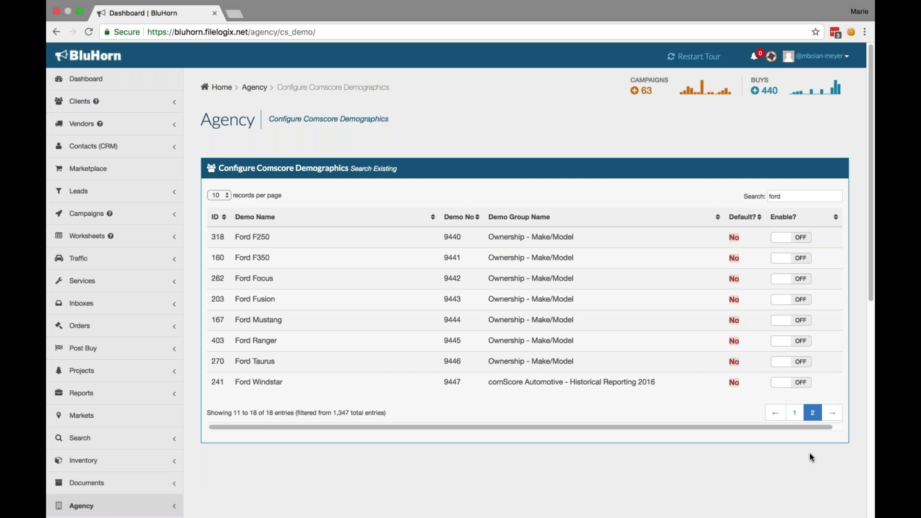
left_click_drag(790, 196, 751, 195)
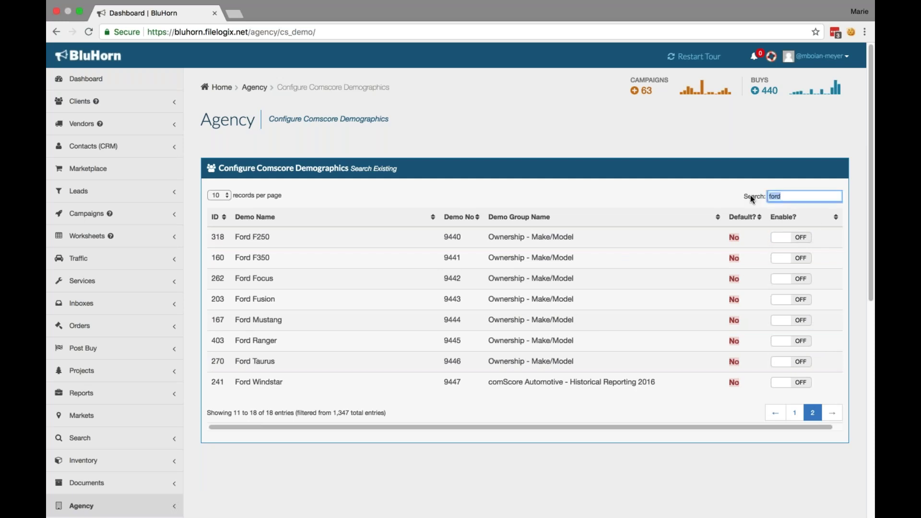
key("BackSpace")
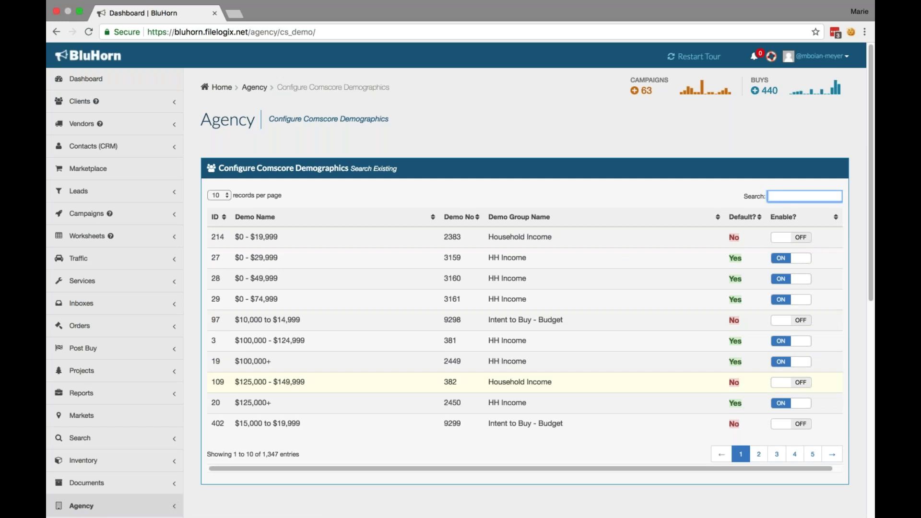
Page forward through the full 1,347-entry list to page 8, the political voter segments
left_click(831, 457)
left_click(834, 461)
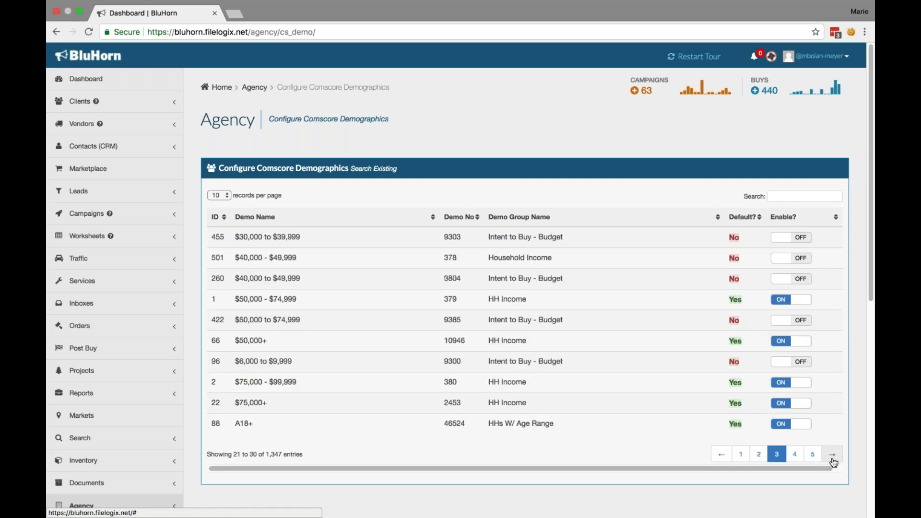
left_click(834, 462)
left_click(833, 462)
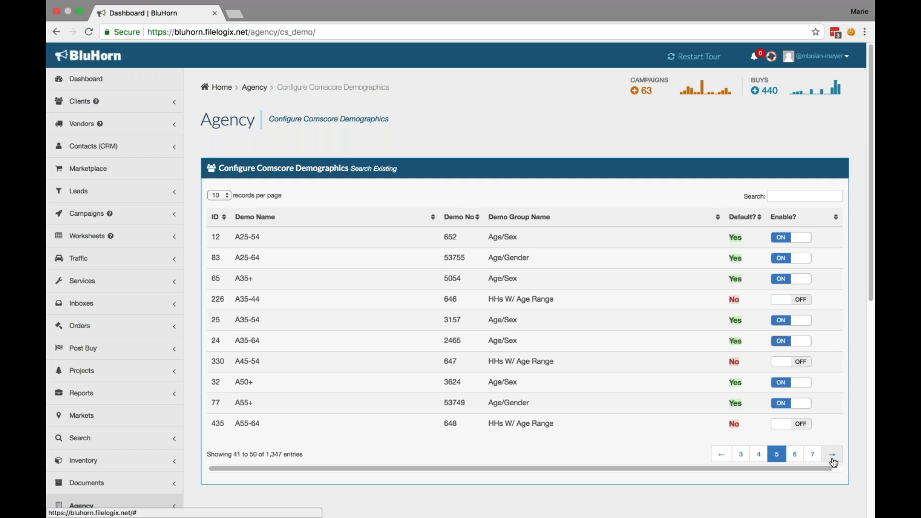
left_click(833, 462)
left_click(834, 462)
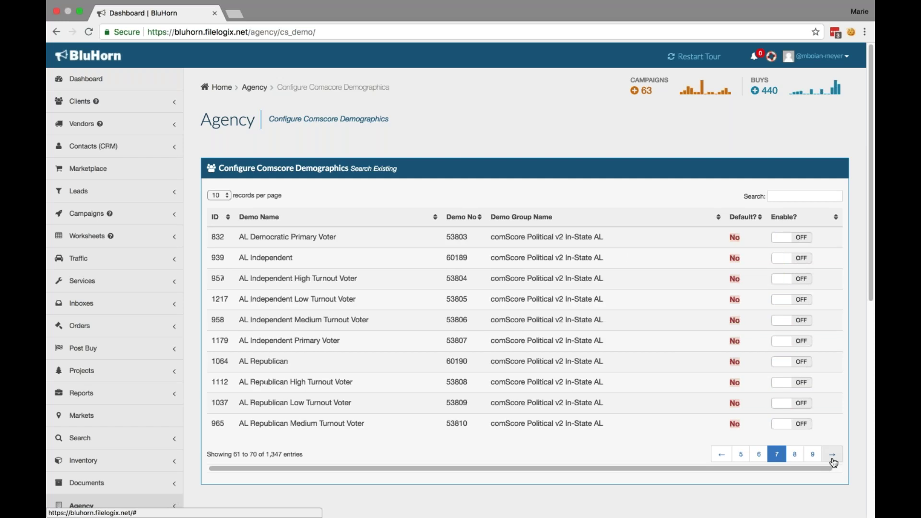
left_click(834, 462)
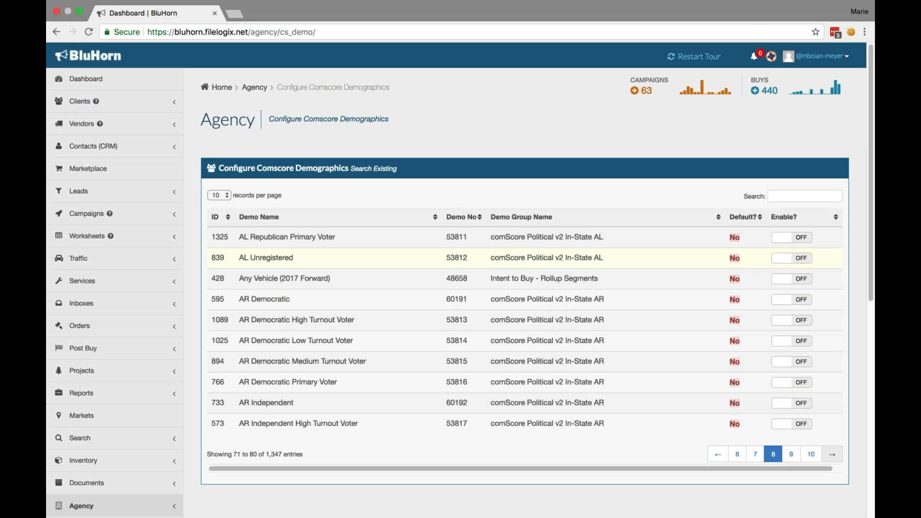
Go back to the BluHorn home page using the Home breadcrumb
left_click(219, 91)
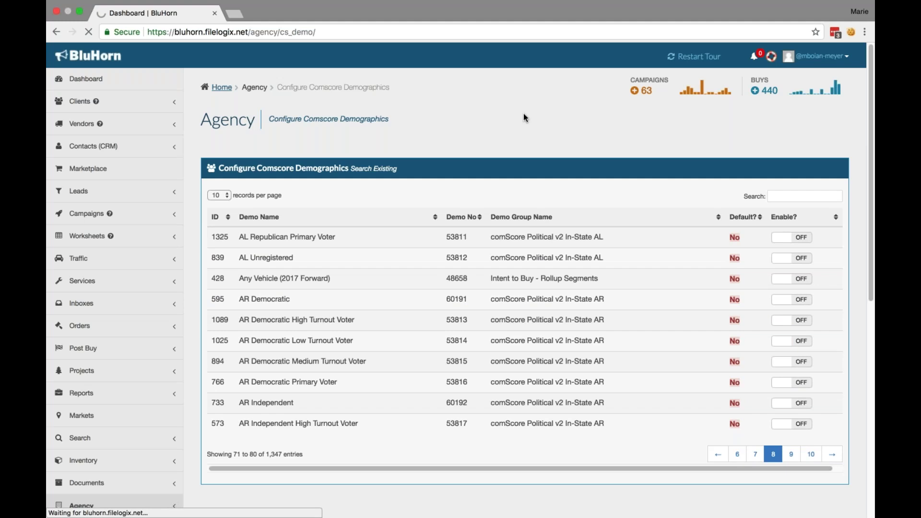